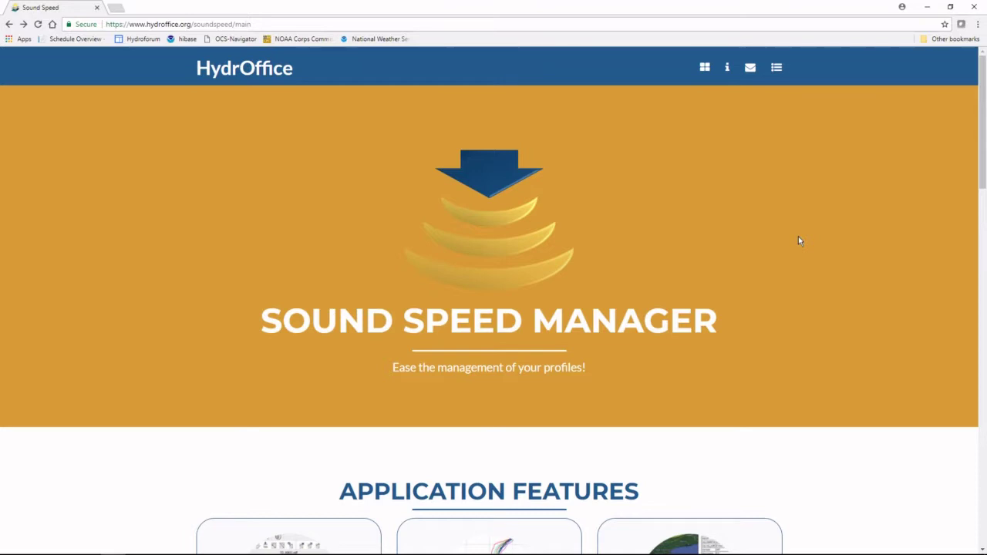
Scroll past Application Features and the description to the SOURCE CODE, INSTALL and DOCS buttons
scroll(799, 242, "down", 3)
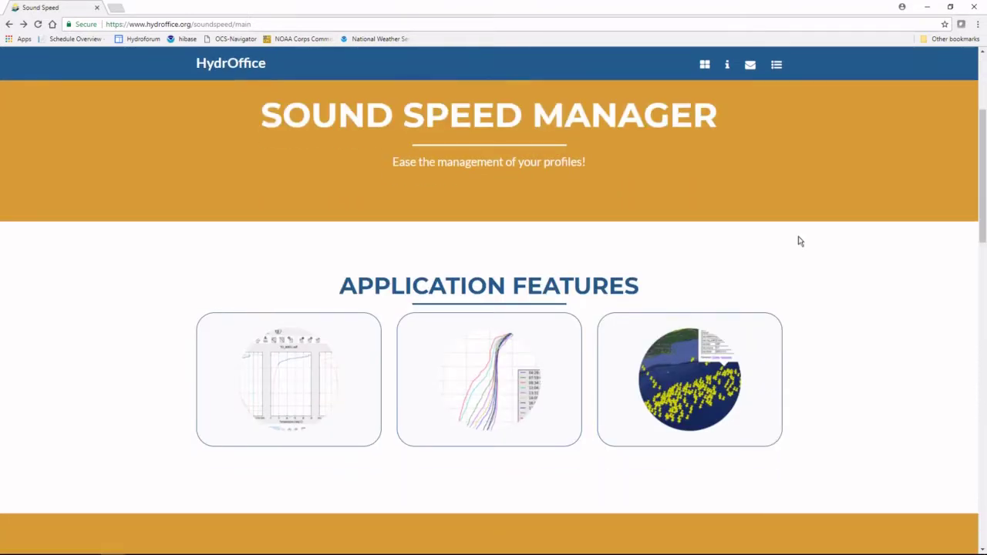
scroll(799, 241, "down", 6)
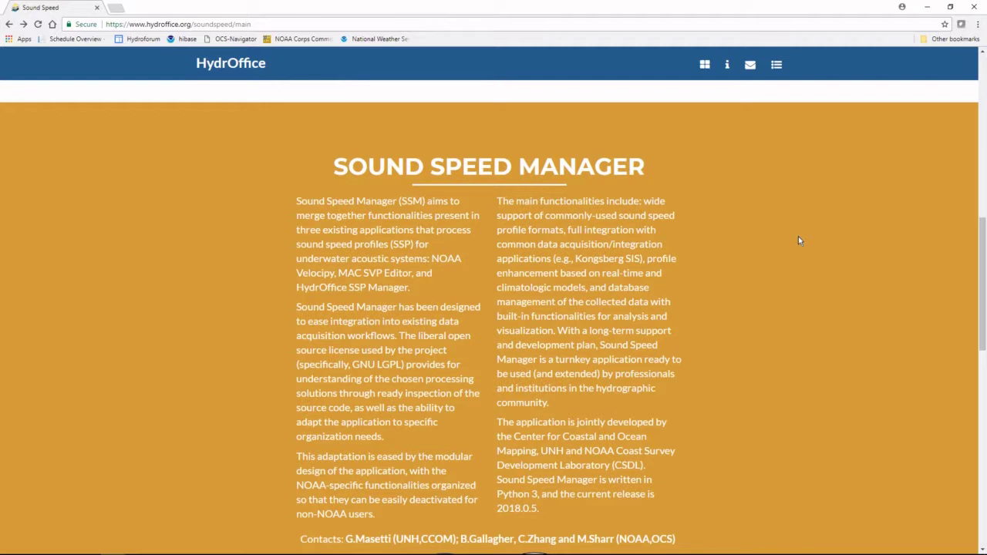
scroll(798, 240, "down", 7)
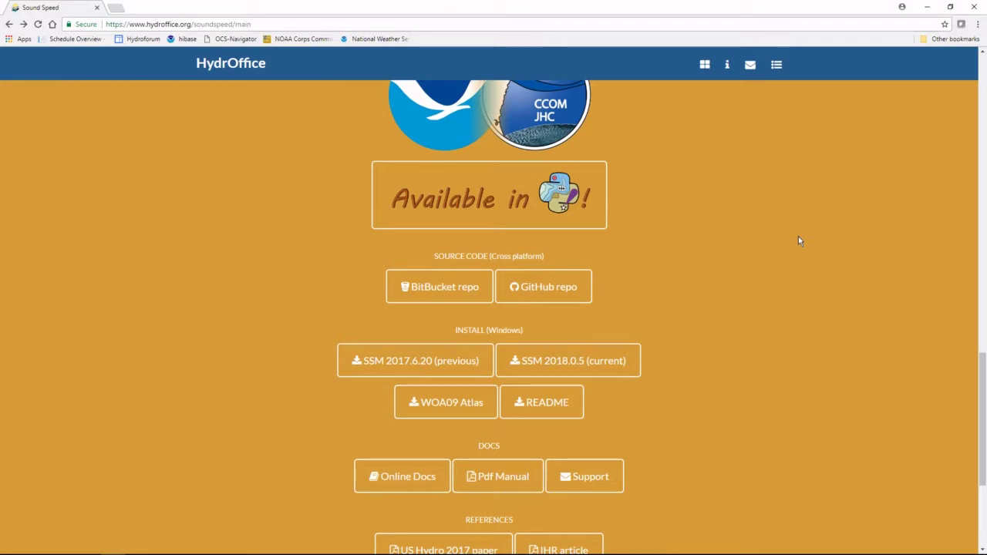
scroll(799, 241, "up", 2)
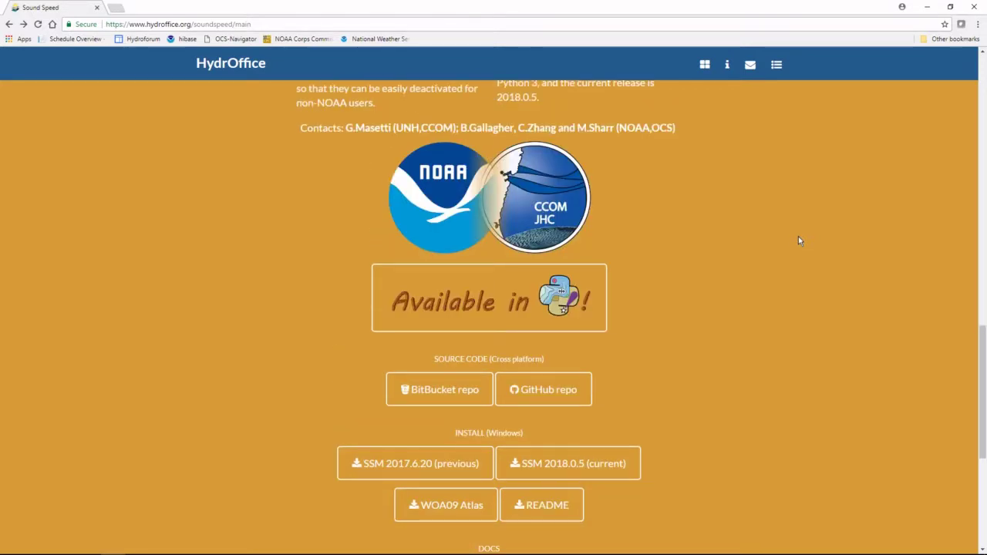
scroll(799, 239, "down", 2)
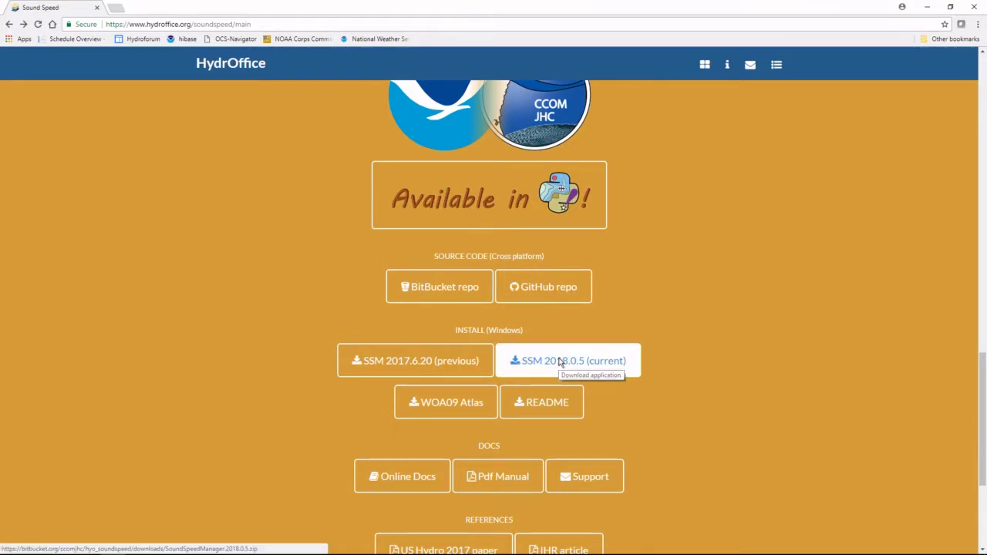
Download the SSM 2018.0.5 (current) zip, then open the HydrOffice Contact us page from the footer
left_click(559, 362)
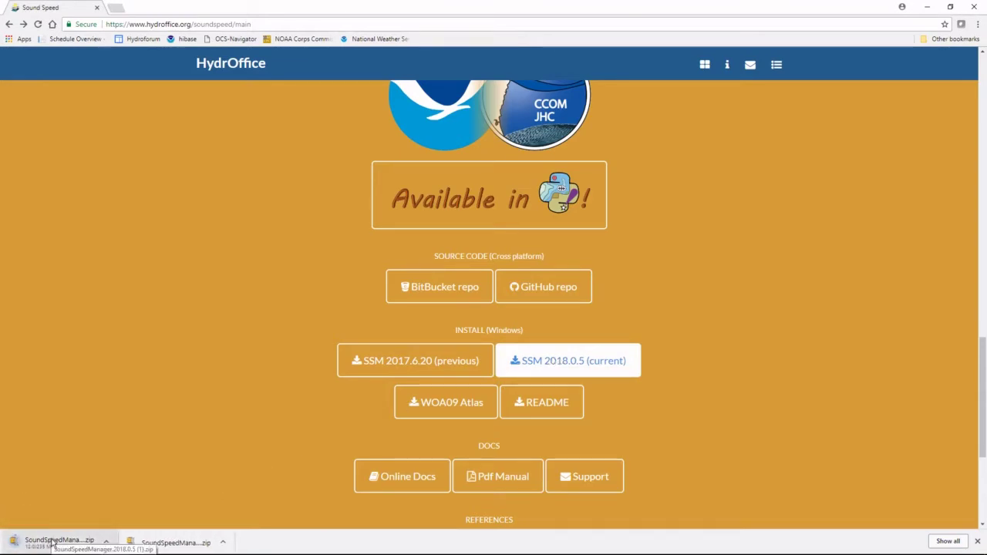
left_click(977, 541)
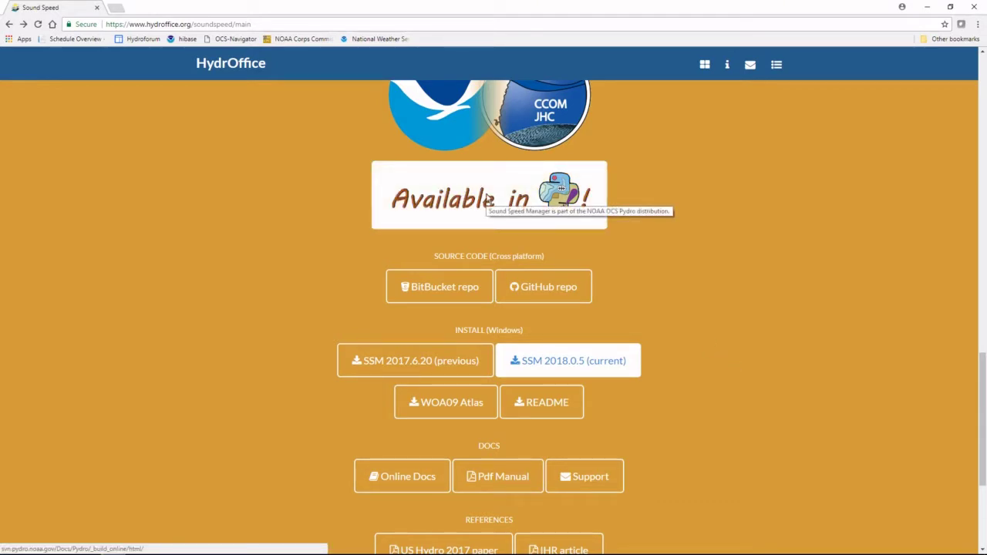
scroll(723, 381, "down", 2)
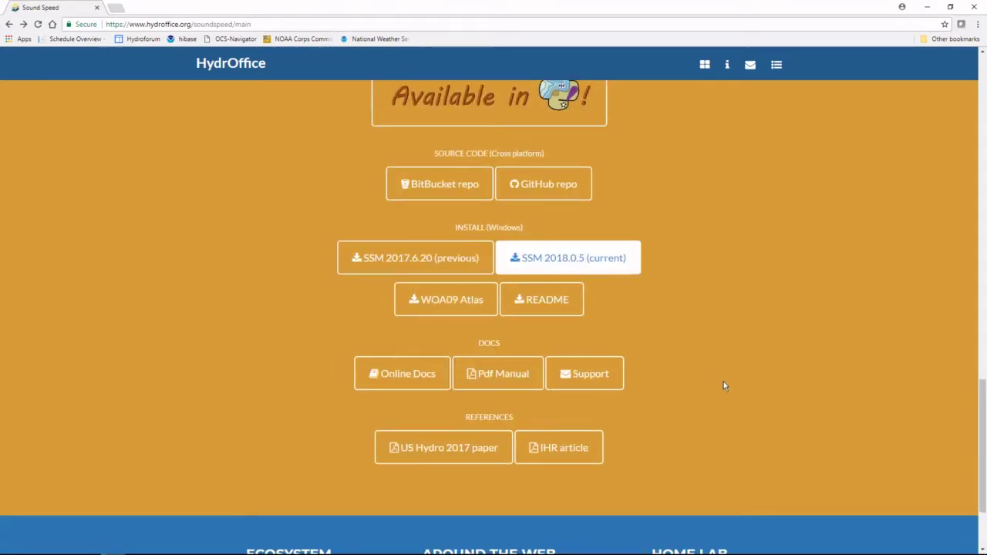
scroll(724, 381, "down", 2)
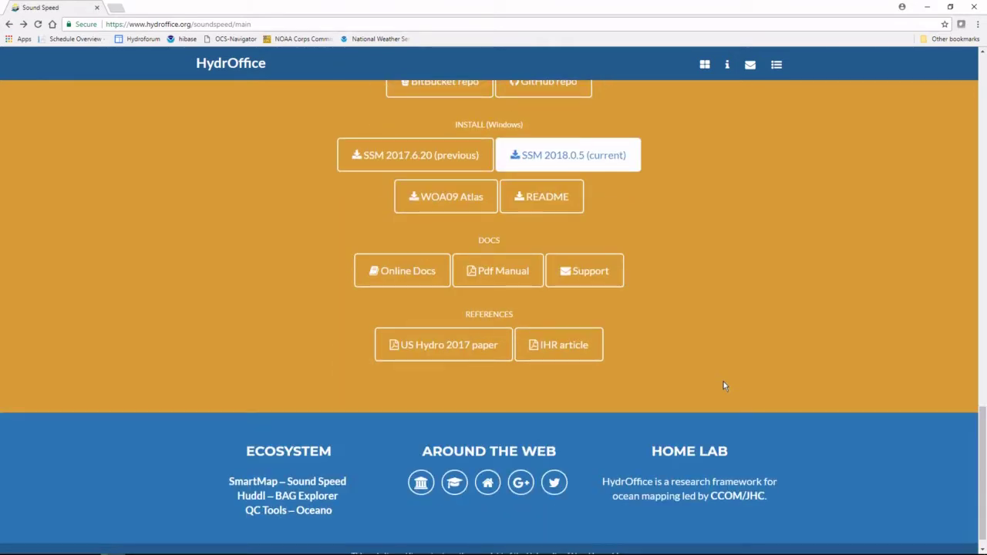
left_click(751, 66)
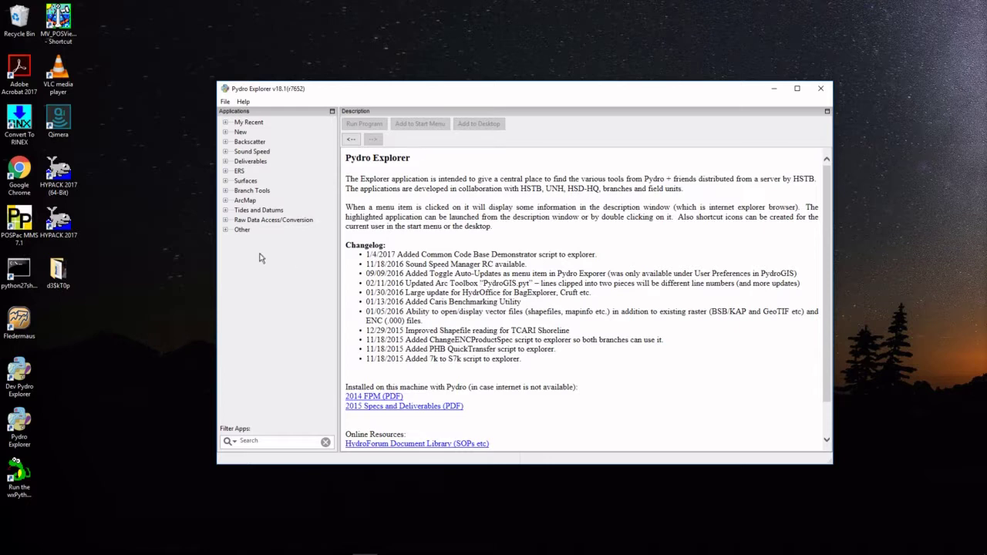
Run Sound Speed Manager from the Sound Speed group in Pydro Explorer's Applications tree
left_click(225, 152)
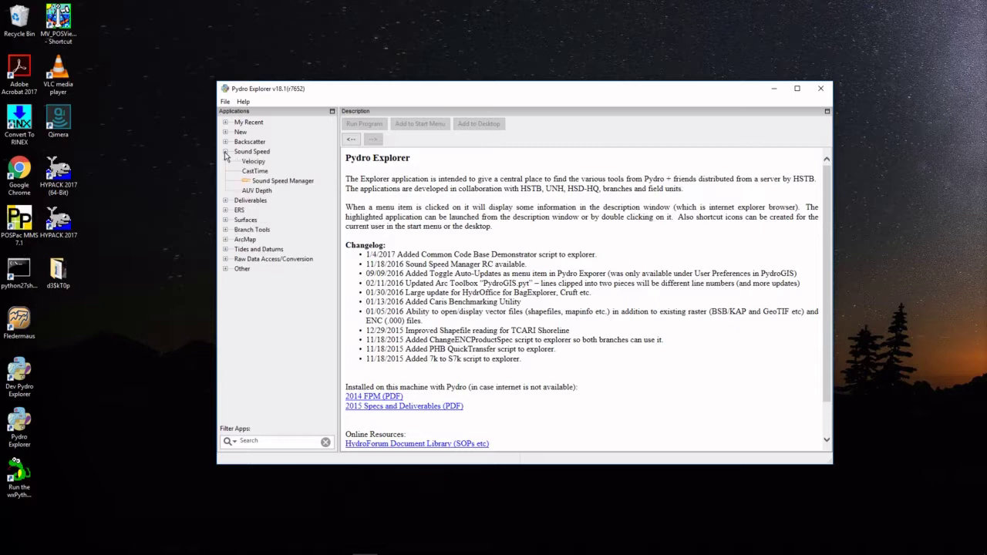
left_click(267, 182)
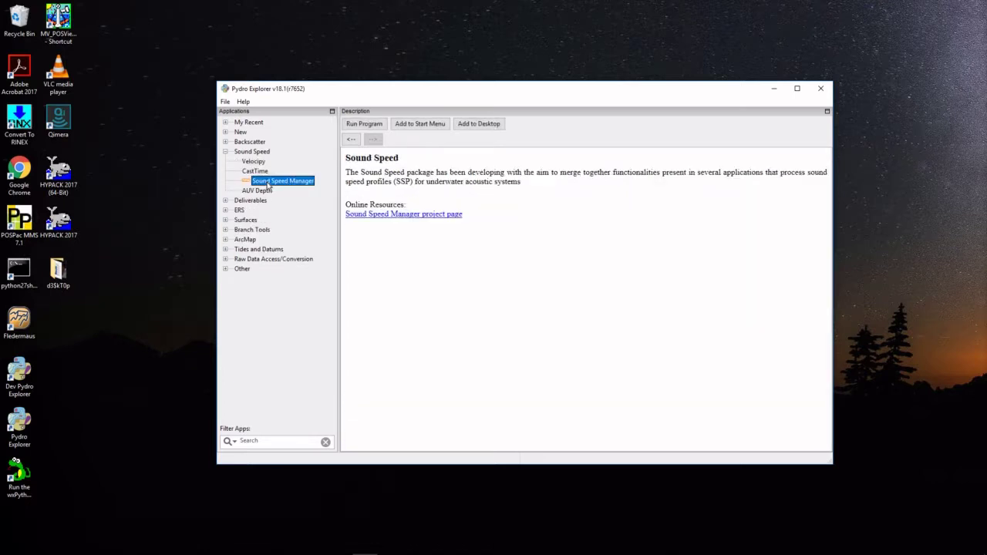
left_click(362, 126)
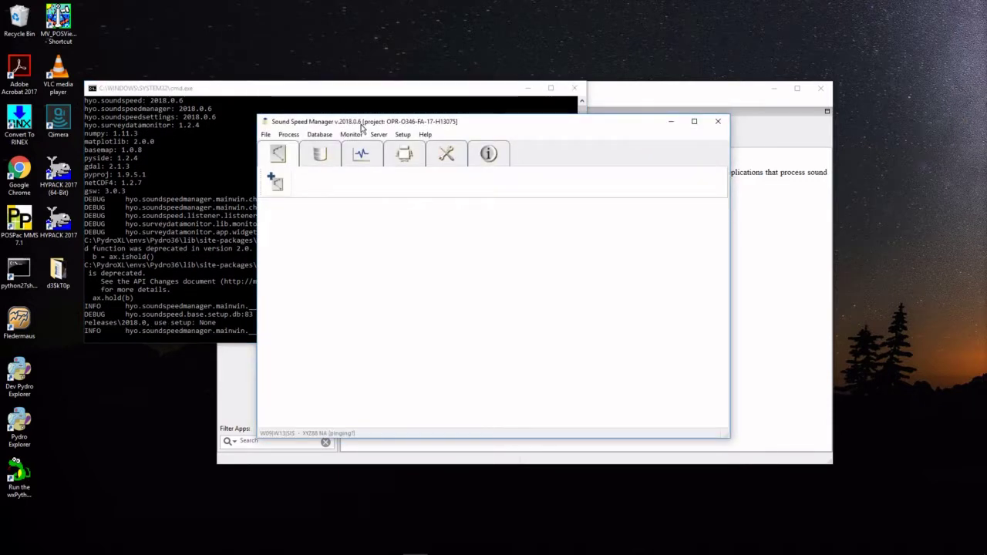
Minimize the startup console and browse the File, Process, Database, Server and Help menus
left_click(531, 88)
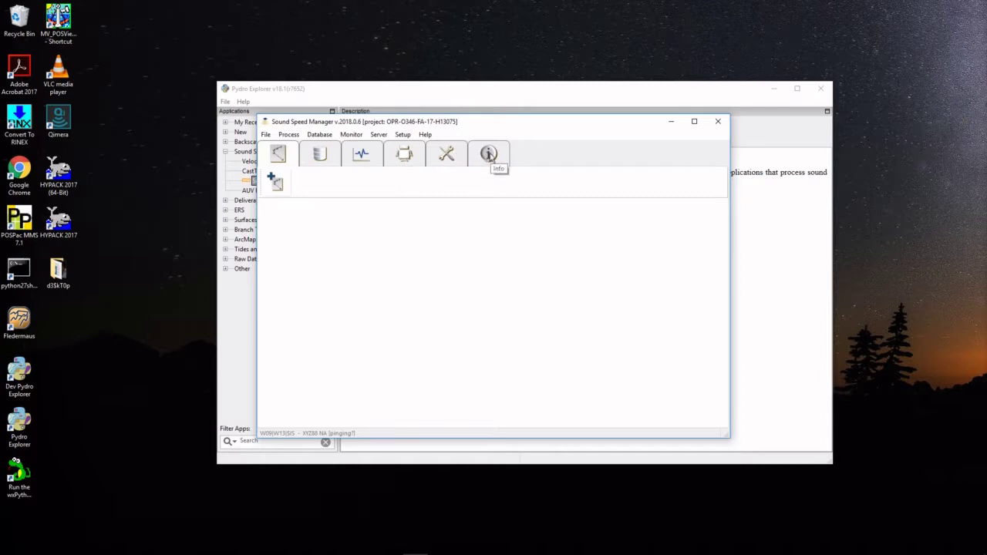
left_click(266, 134)
mouse_move(287, 136)
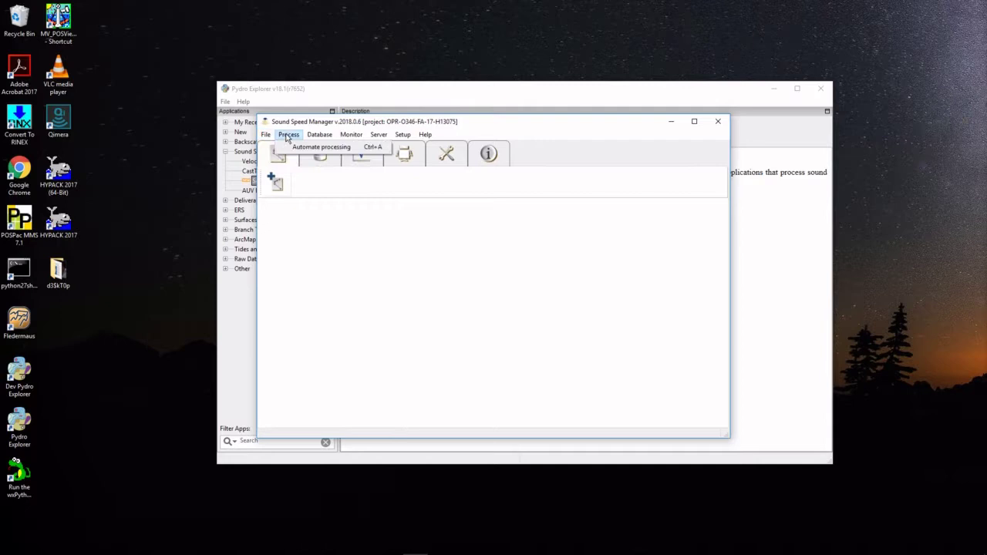
mouse_move(321, 136)
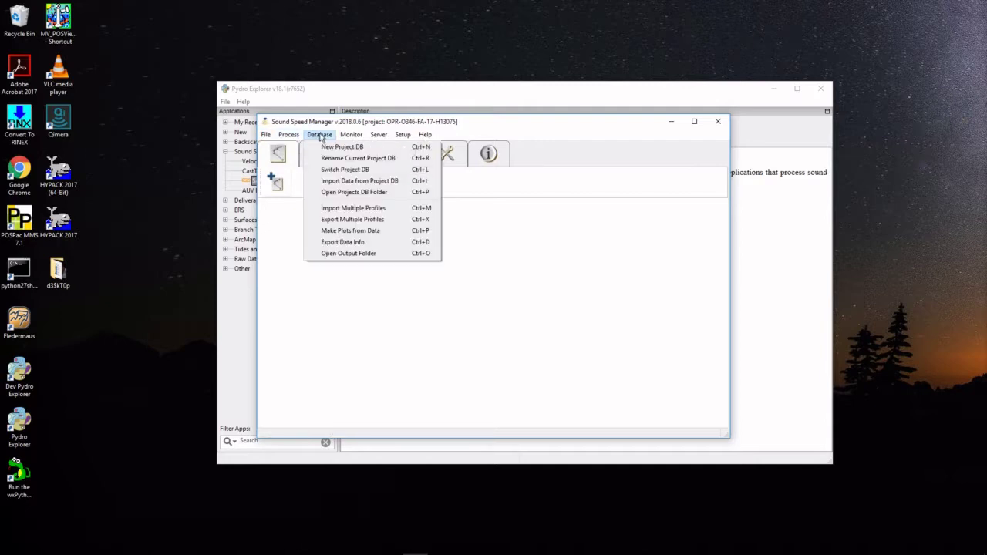
mouse_move(380, 137)
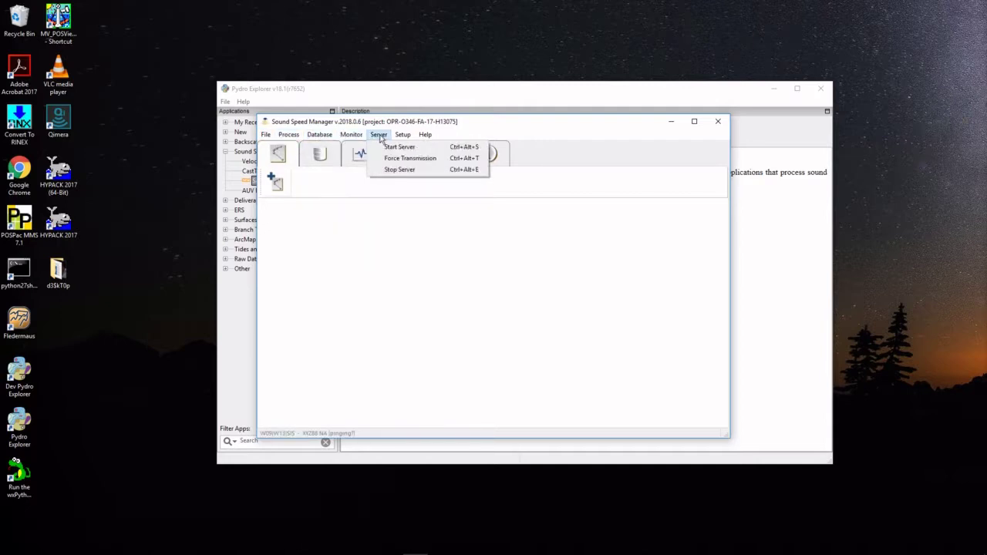
Open the offline PDF manual at the In brief chapter and snap the Chrome docs to the left half
mouse_move(427, 136)
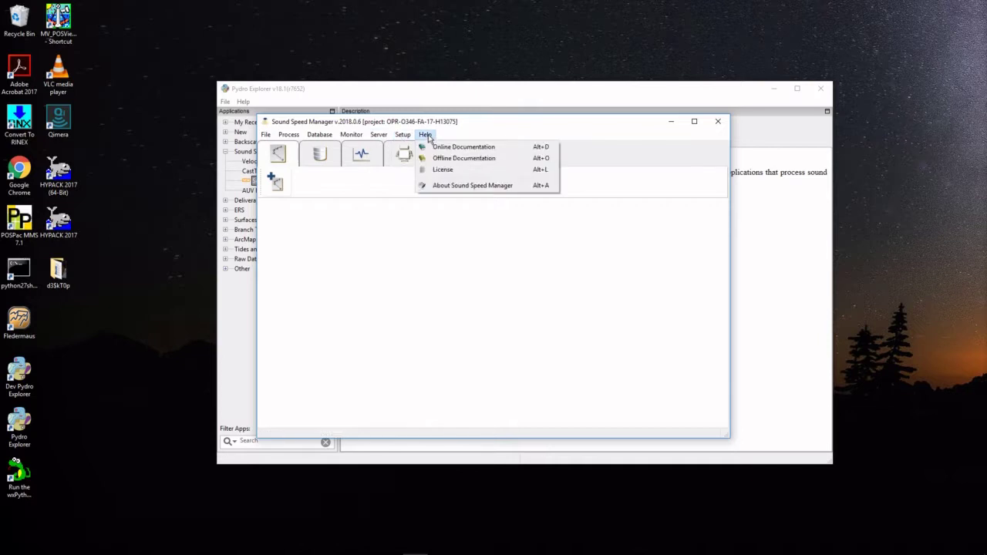
left_click(445, 158)
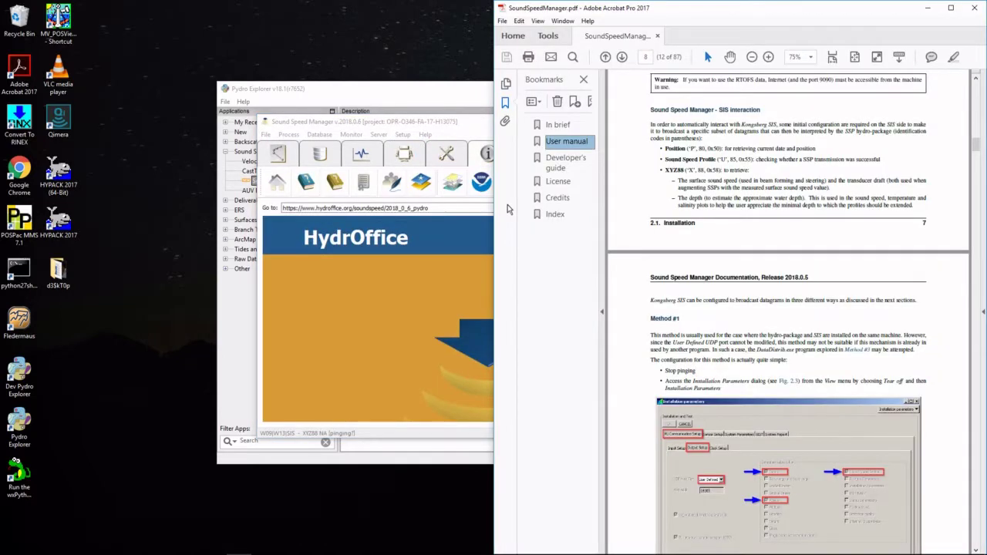
left_click(558, 125)
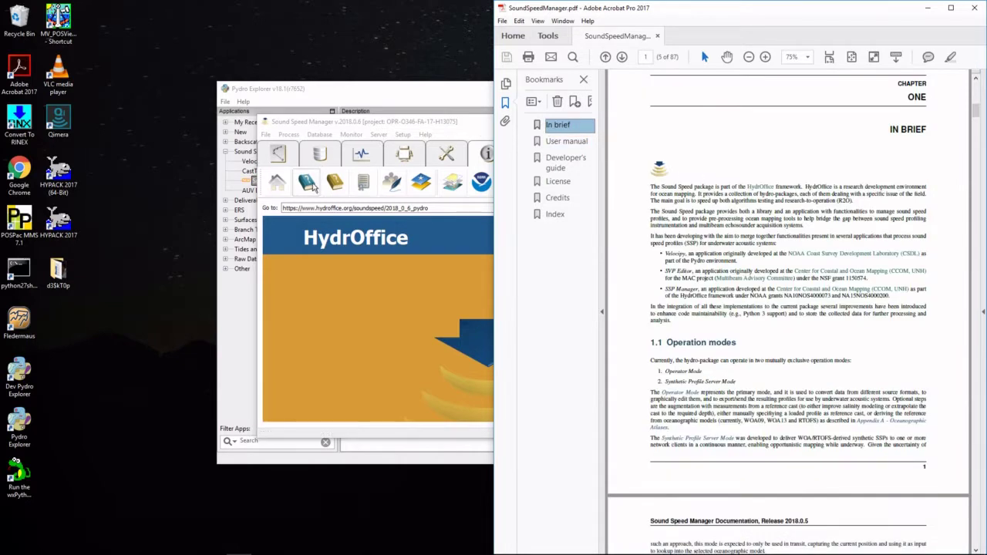
left_click(342, 132)
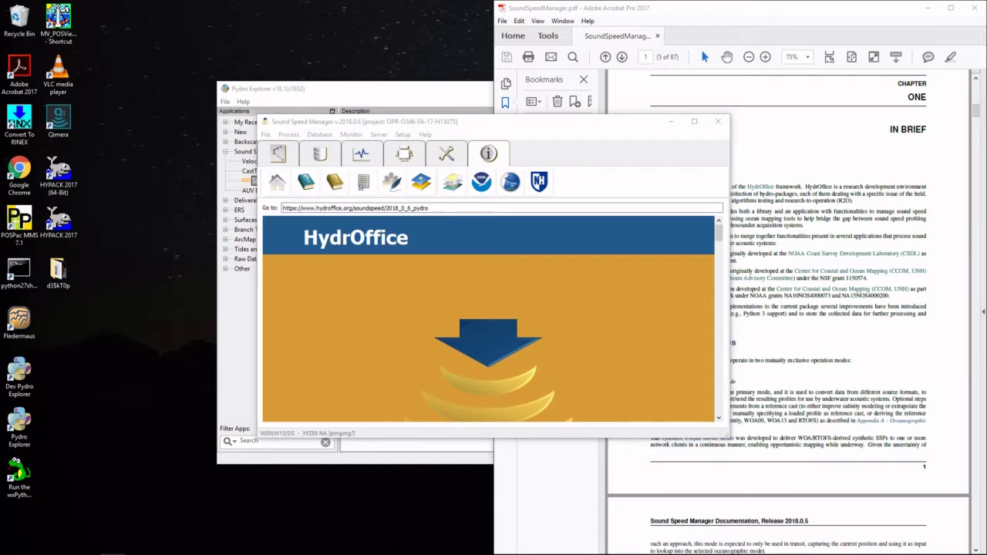
left_click_drag(25, 165, 1, 158)
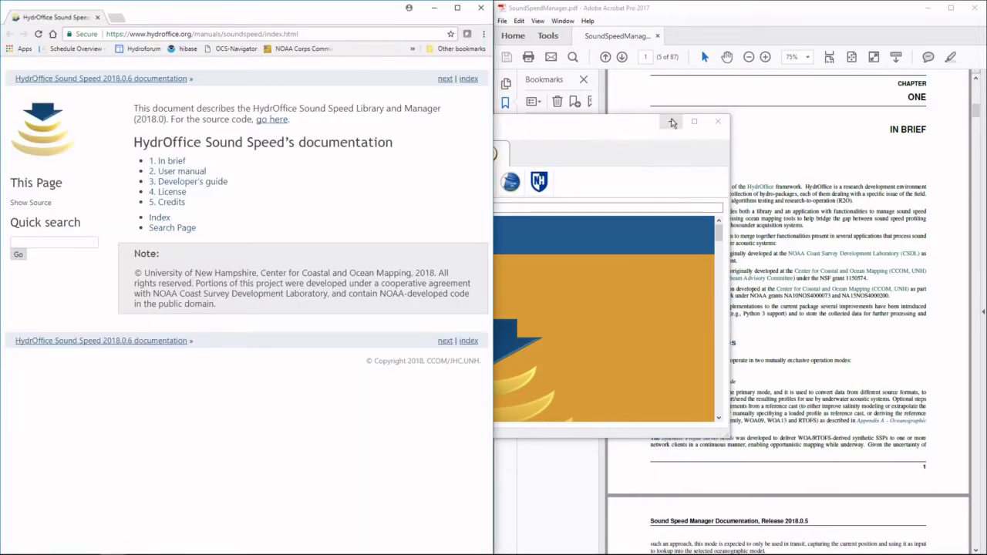
Turn the PDF to the User manual chapter and open the online SIS interaction section
left_click(671, 121)
left_click(178, 161)
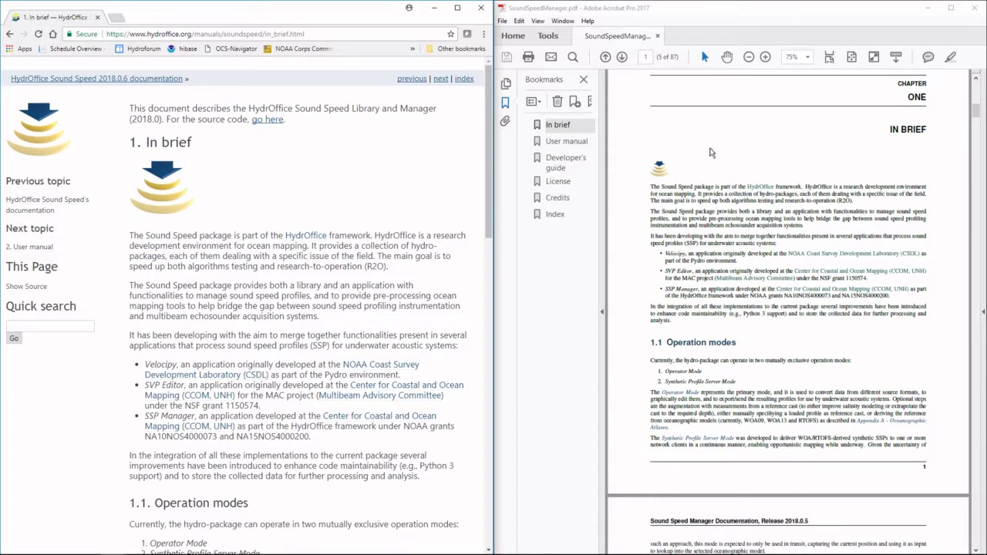
left_click(573, 147)
left_click(573, 145)
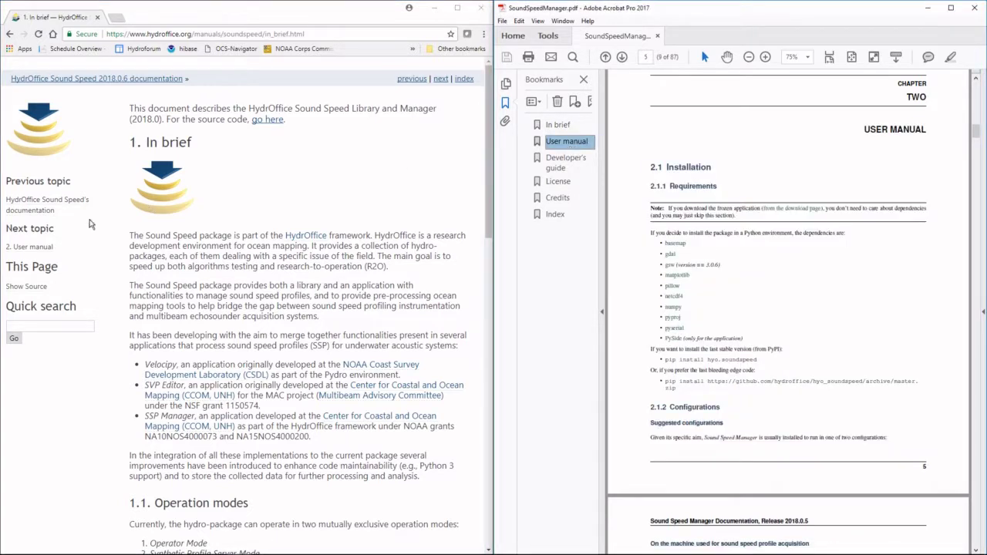
left_click(31, 247)
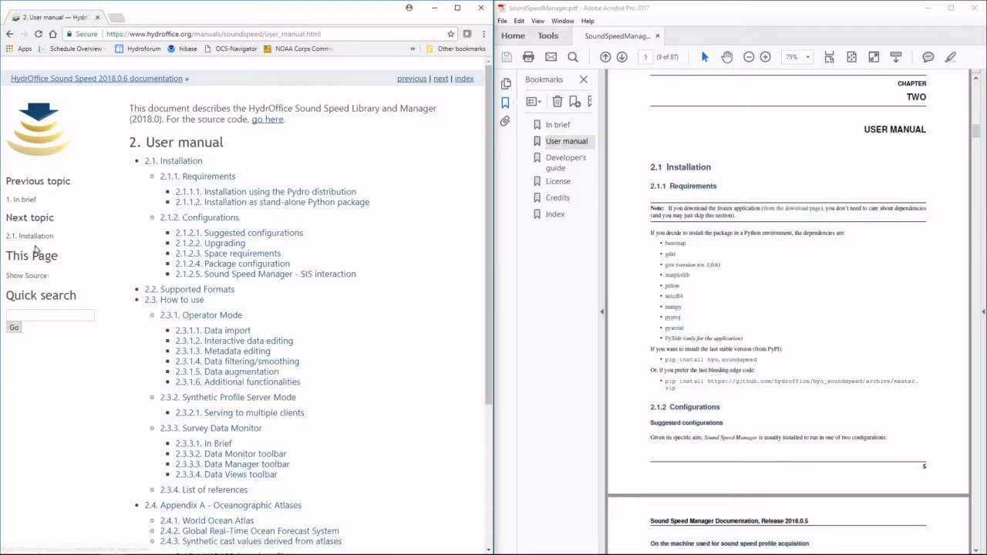
left_click(335, 277)
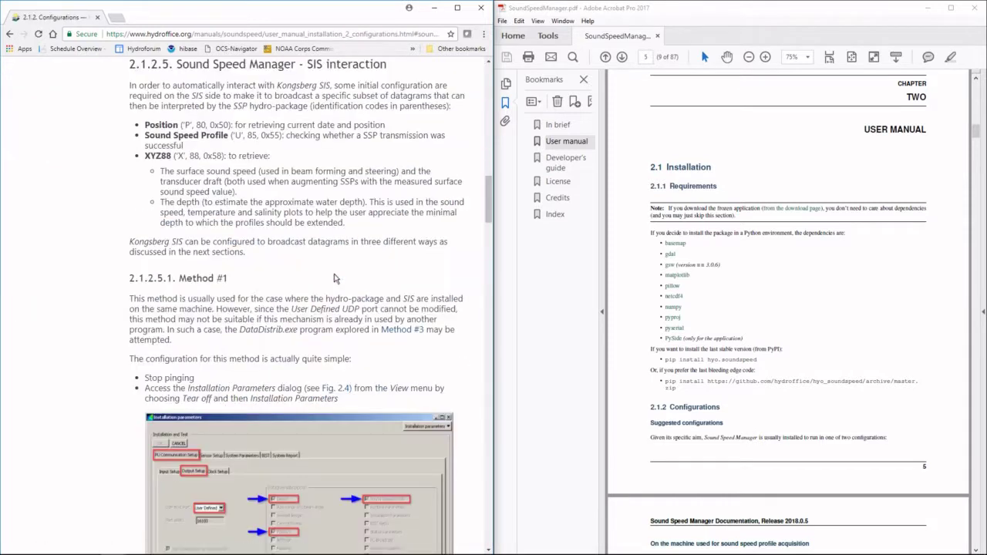
Read from Method #1 down to the Listen SIS figure (Fig. 2.9), then minimize the browser
scroll(640, 334, "down", 10)
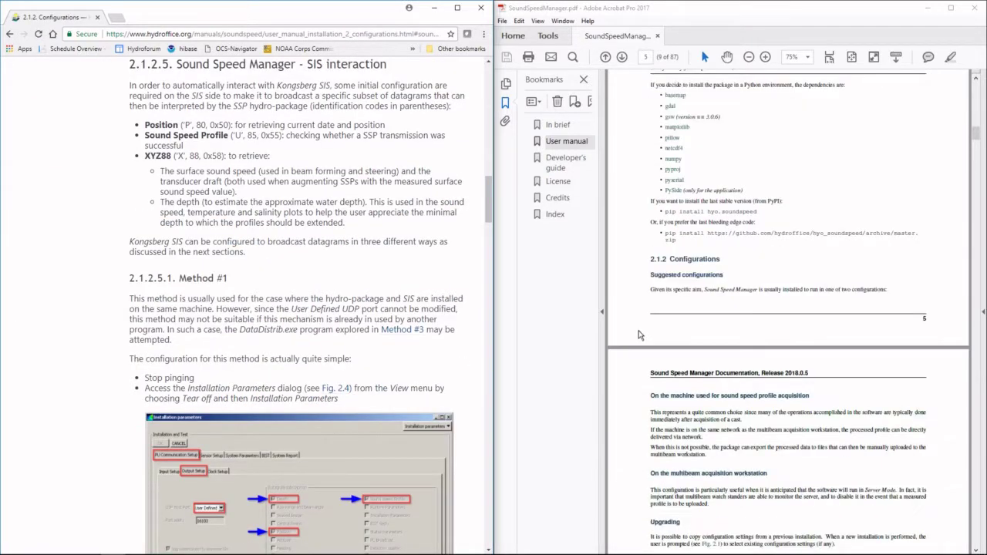
scroll(639, 335, "down", 8)
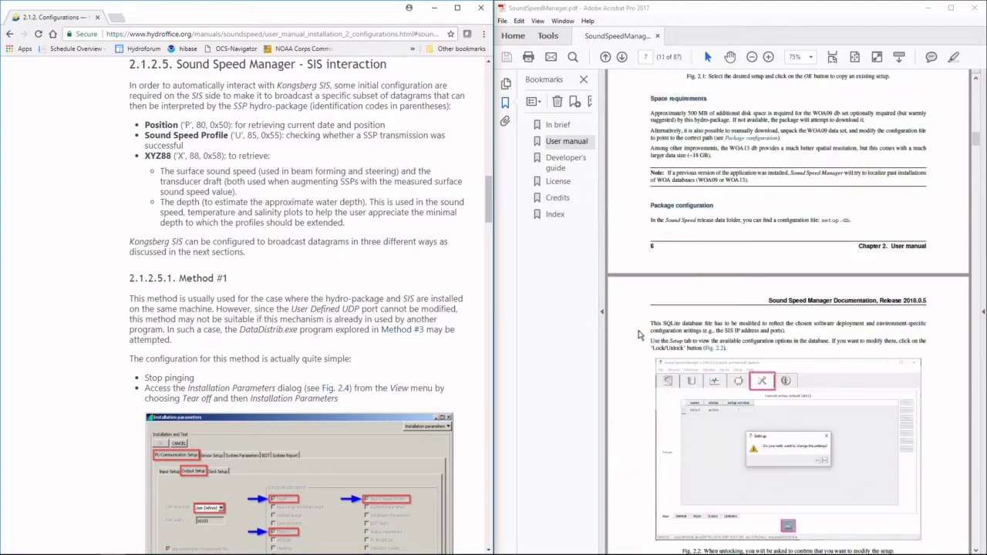
scroll(639, 335, "down", 3)
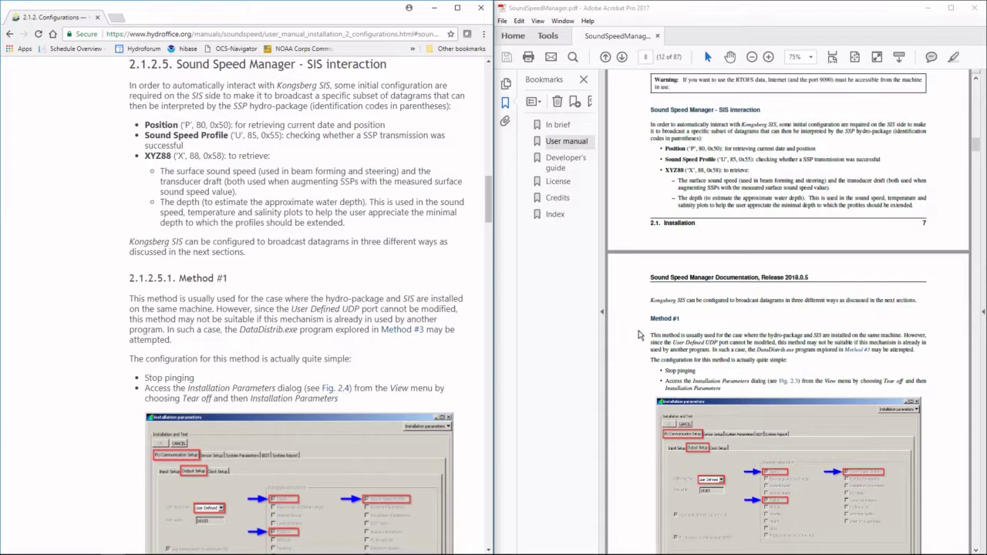
scroll(69, 320, "down", 2)
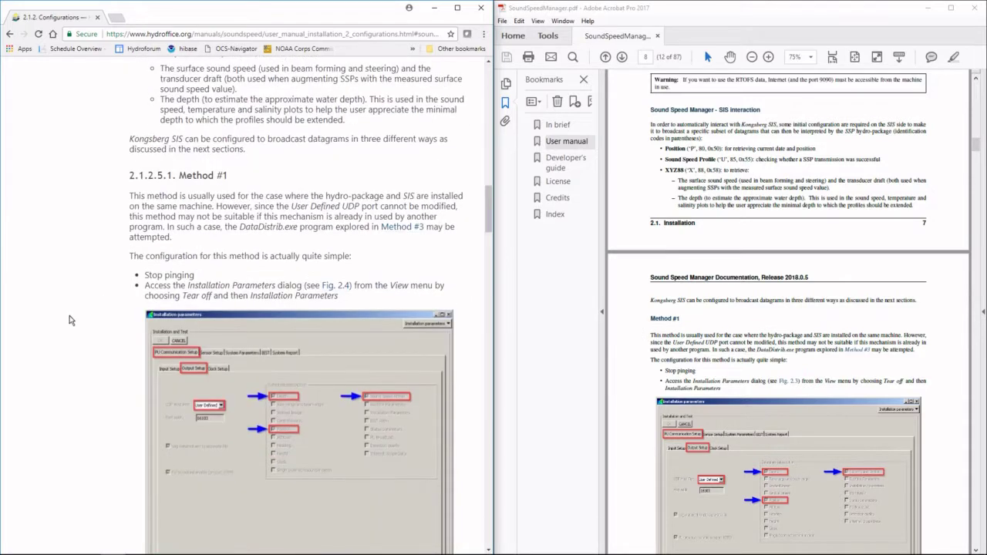
scroll(69, 320, "down", 15)
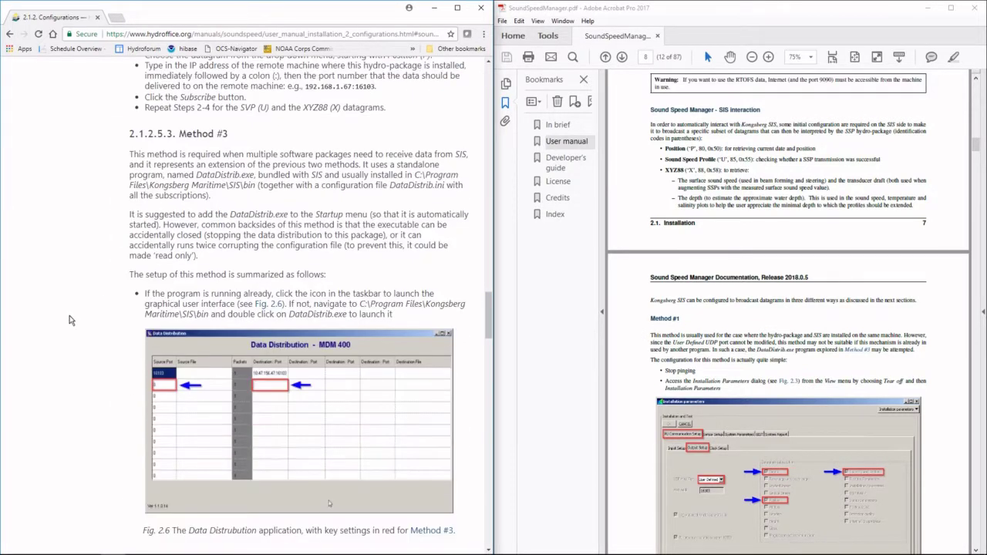
scroll(70, 320, "down", 6)
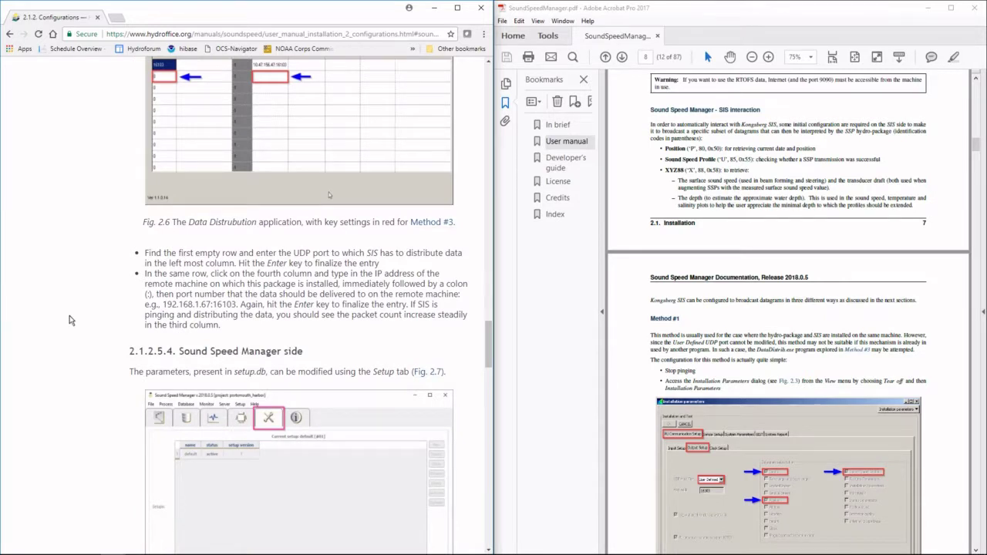
scroll(69, 315, "down", 3)
scroll(69, 316, "down", 3)
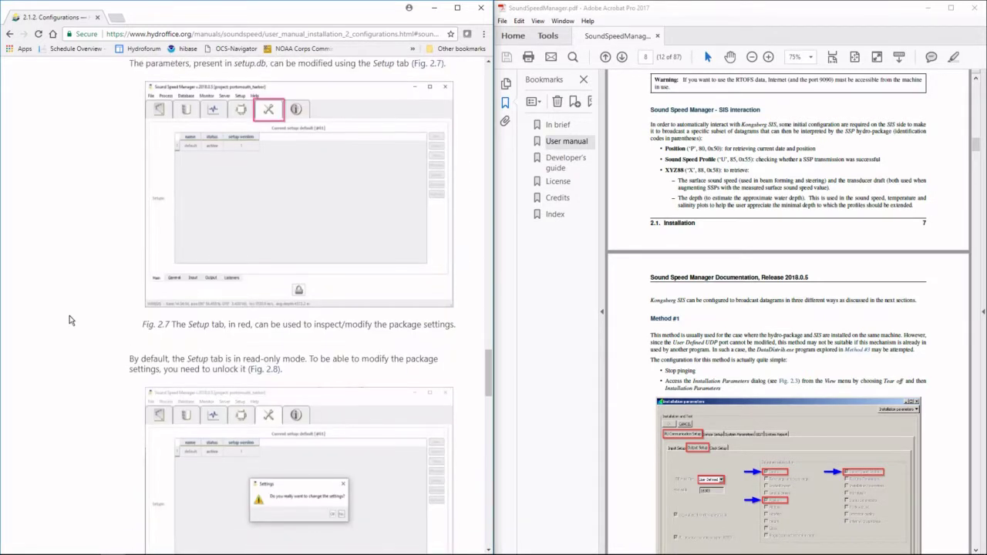
scroll(69, 320, "down", 4)
scroll(69, 320, "down", 6)
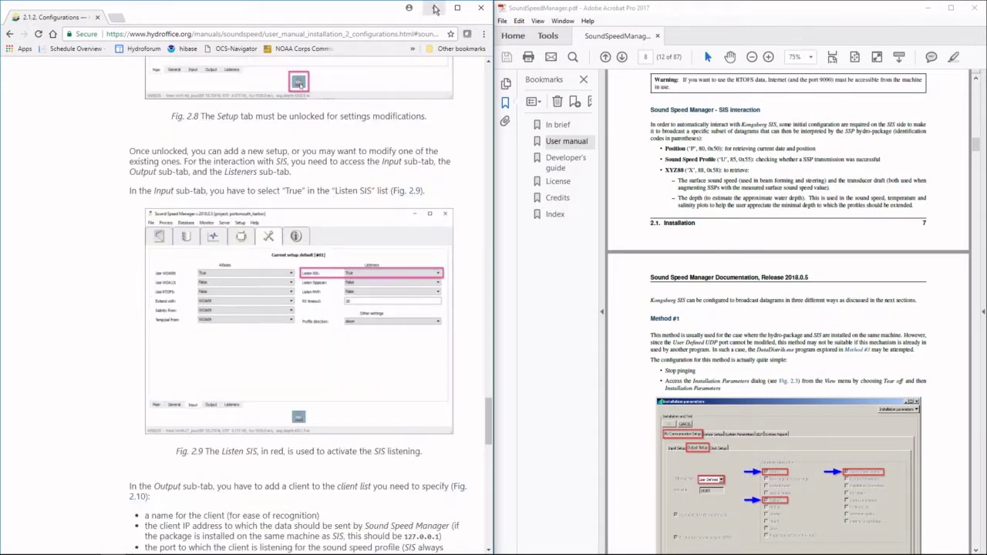
left_click(435, 9)
Minimize Acrobat and unlock Sound Speed Manager's General setup settings for editing
left_click(927, 9)
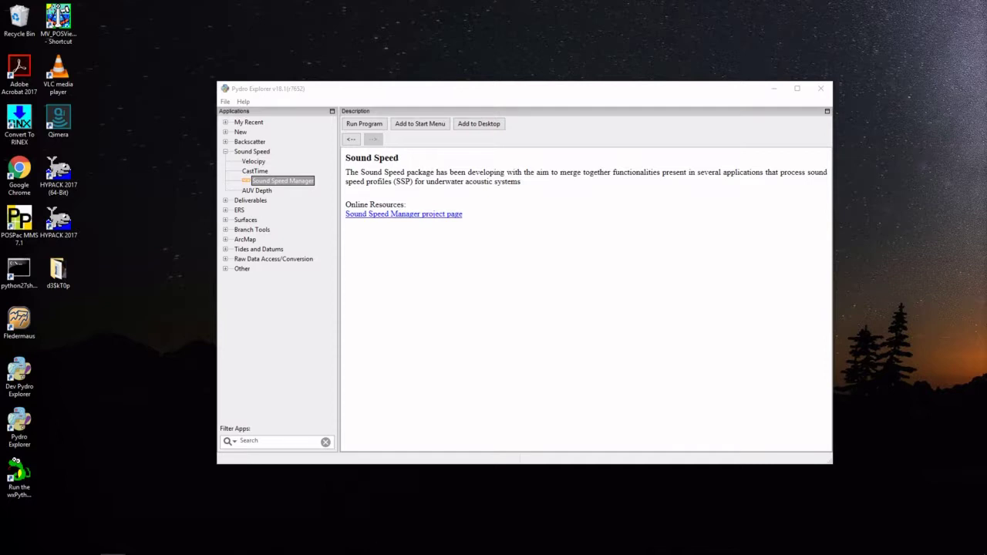
left_click(414, 546)
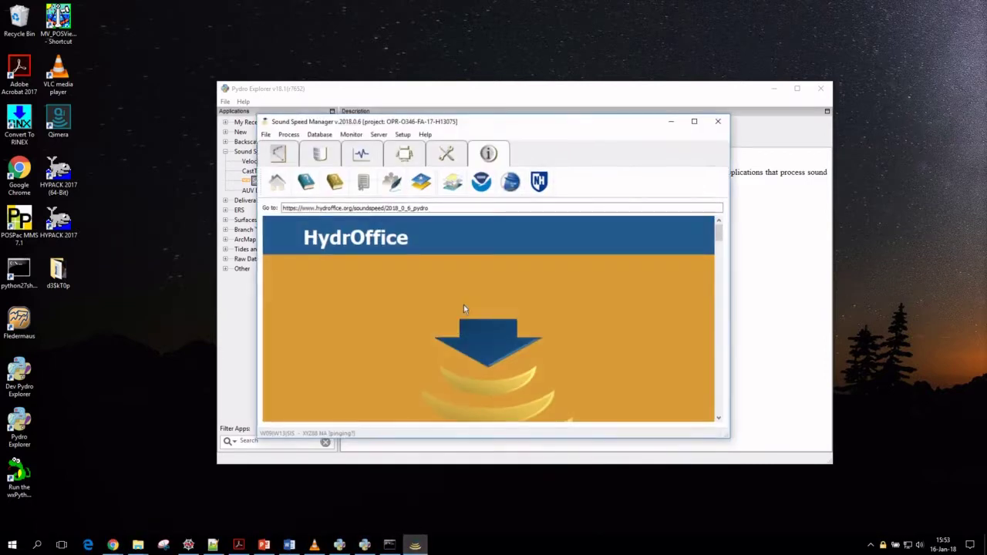
left_click(446, 154)
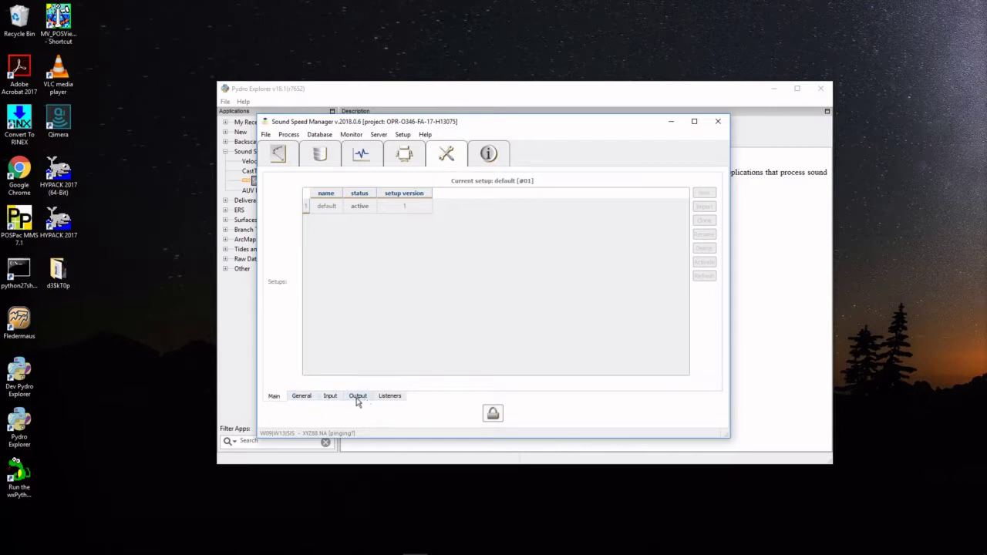
left_click(311, 397)
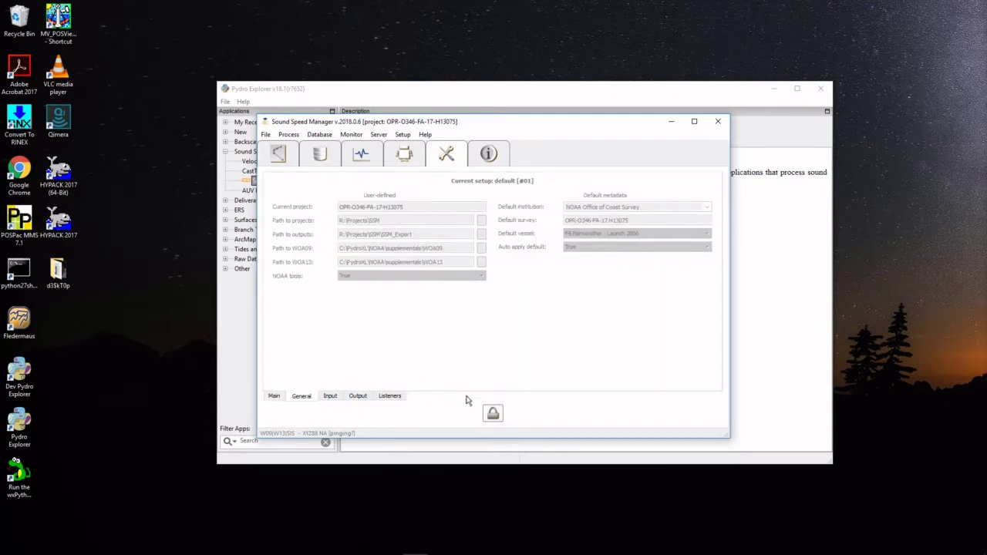
left_click(493, 412)
left_click(543, 297)
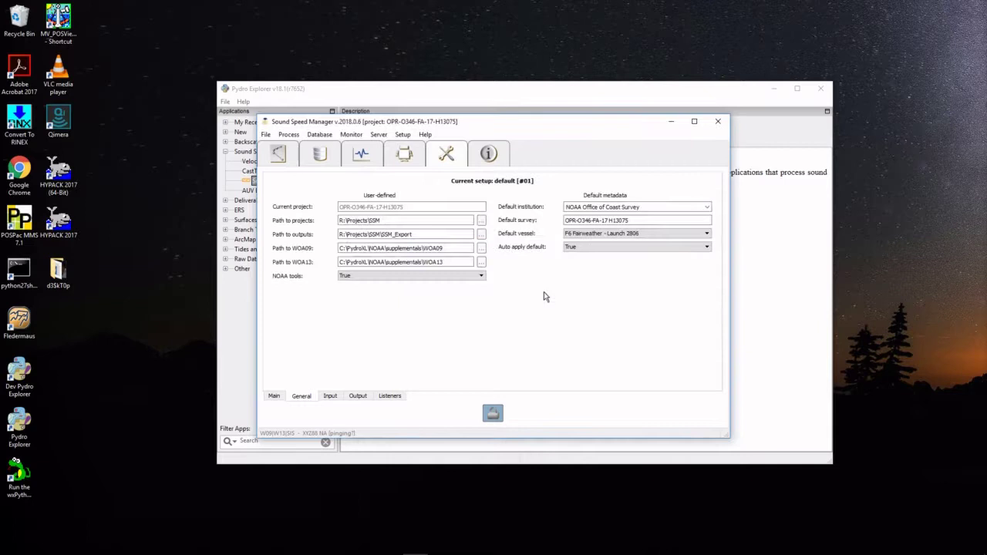
Check Default survey, keep F6 Fairweather - Launch 2806 as default vessel, and view Input settings
left_click(651, 222)
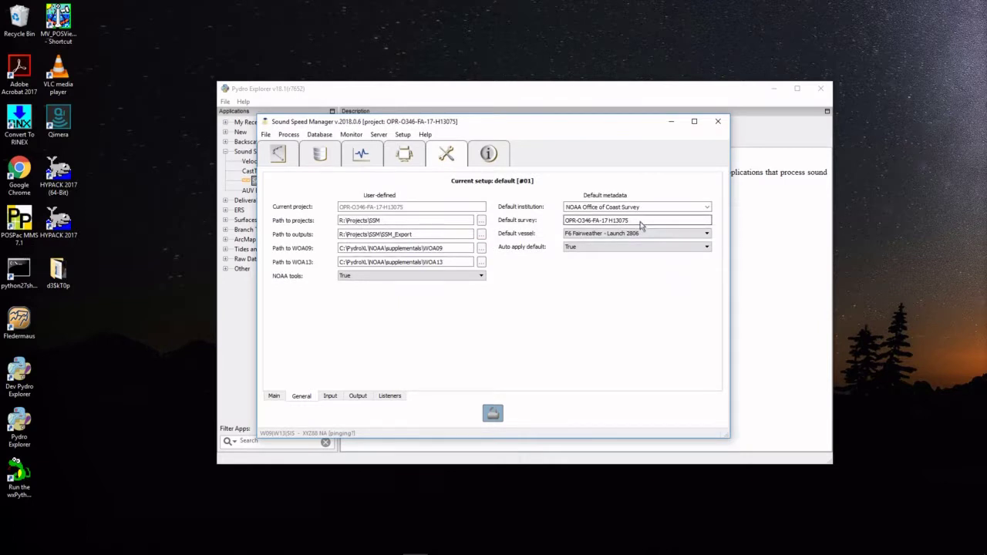
left_click(649, 233)
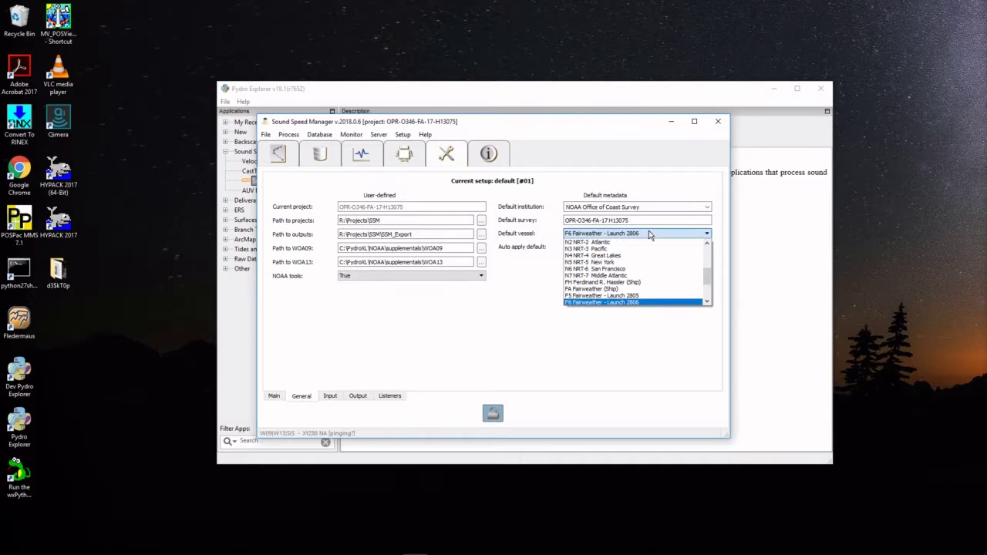
left_click(649, 232)
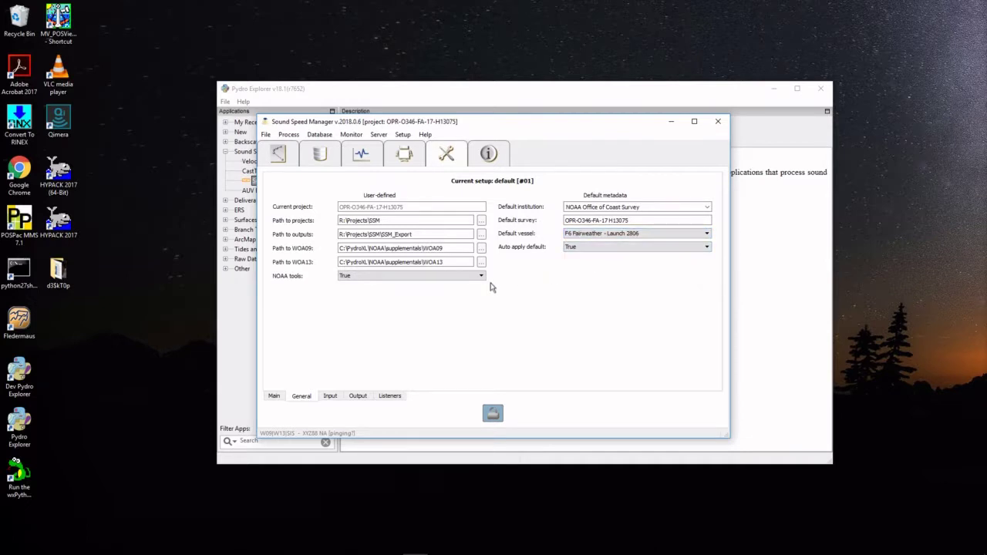
left_click(328, 397)
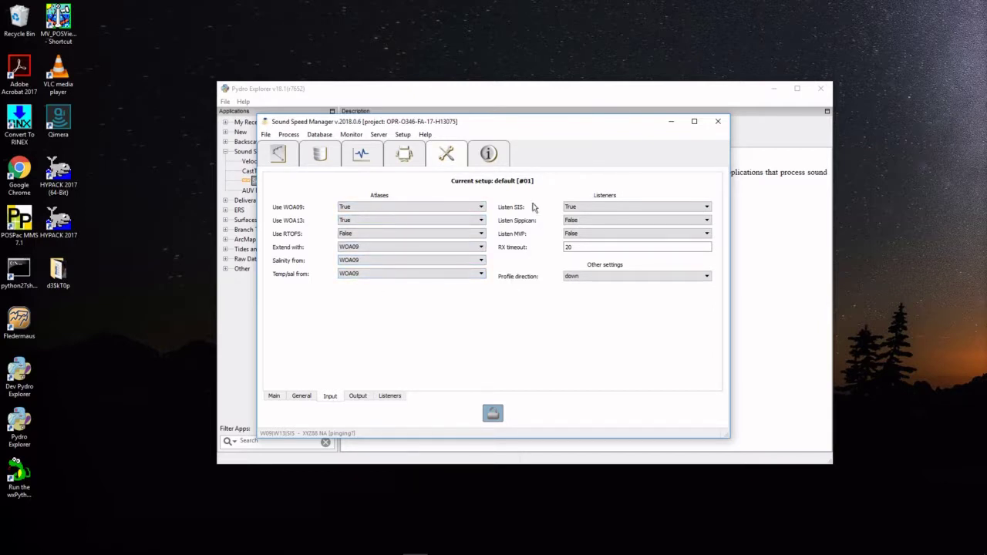
Review the Output client (127.0.0.1, port 4001) and Listeners (SIS port 16103), then shift the window right
left_click(358, 396)
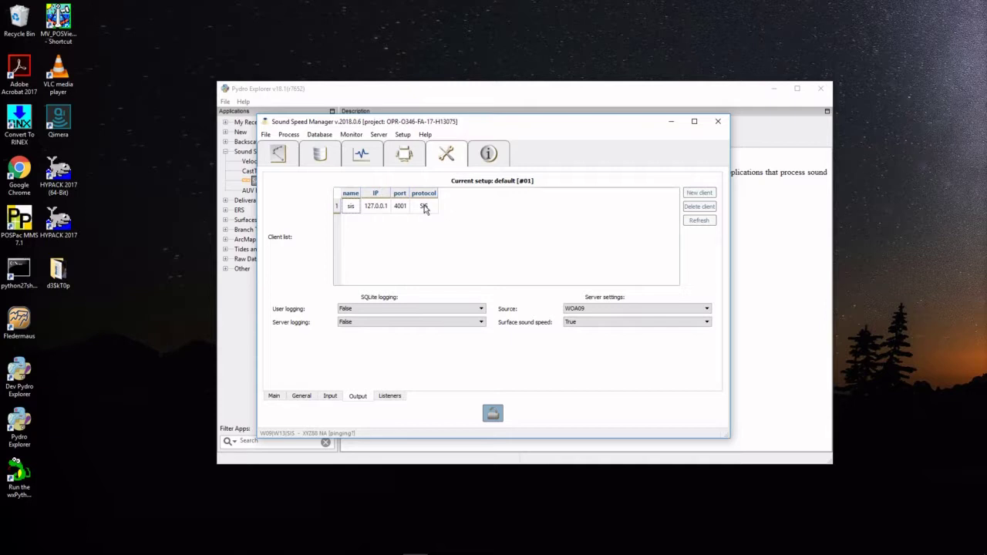
left_click(390, 397)
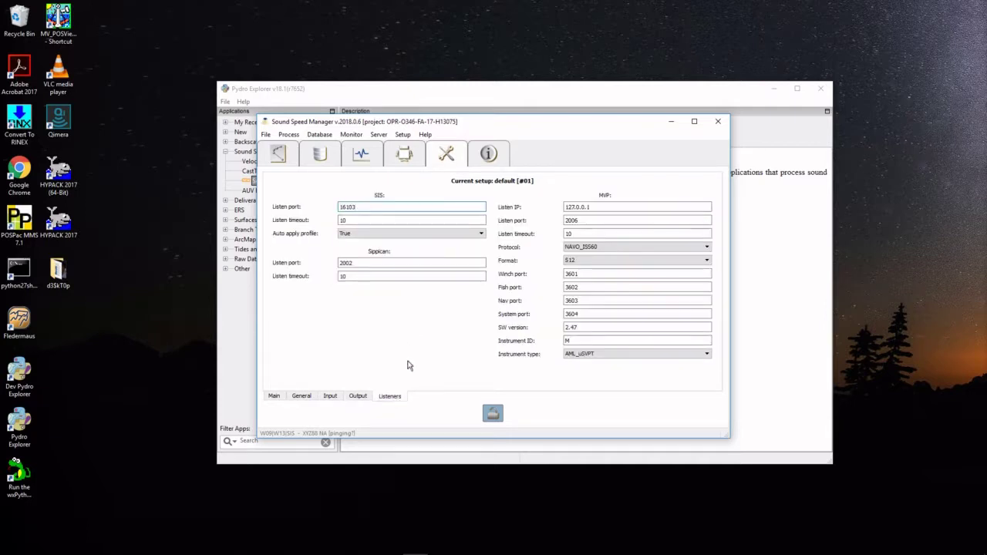
left_click_drag(476, 124, 565, 124)
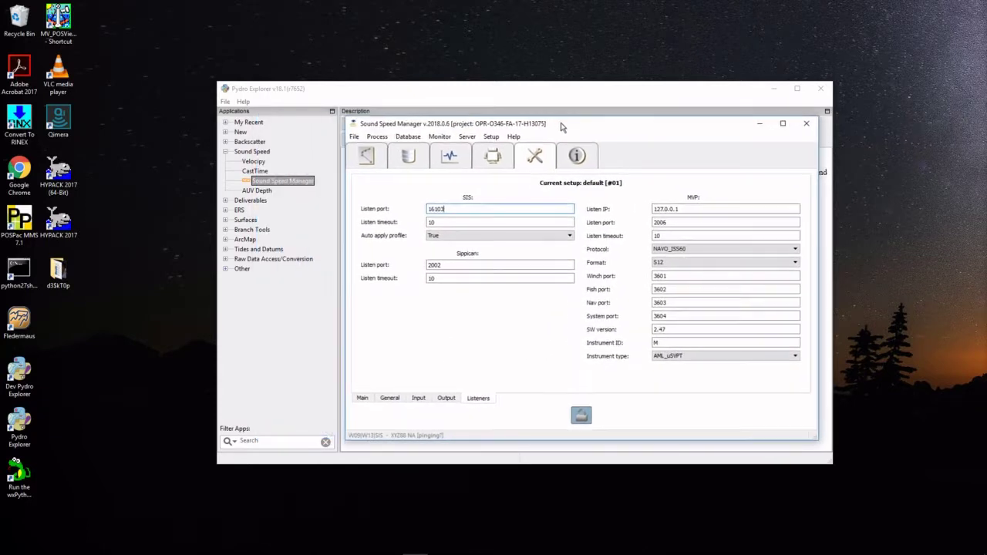
Launch the SIS Emulator from Pydro Explorer's Other group and minimize the console and Pydro Explorer
left_click(226, 269)
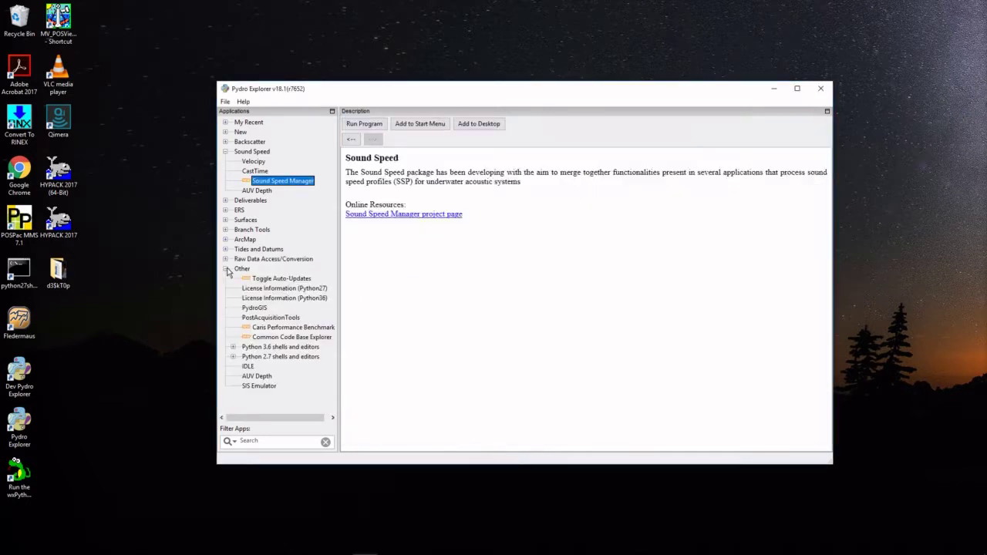
left_click(257, 386)
left_click(366, 124)
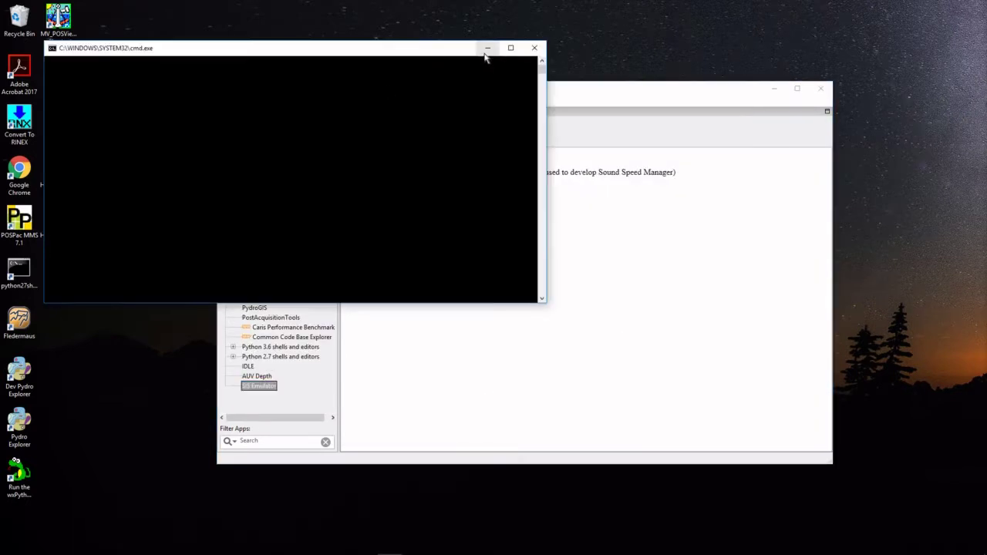
left_click(486, 49)
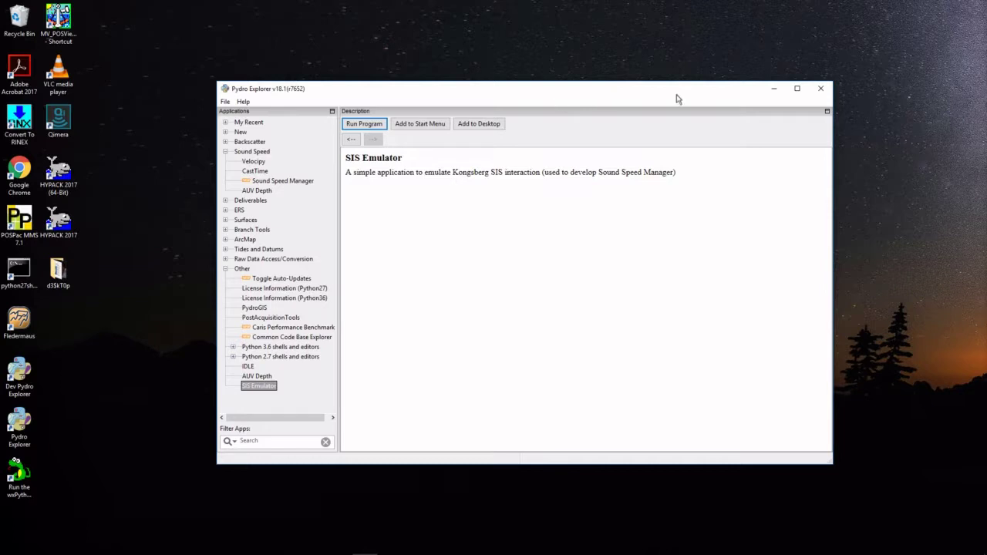
left_click(772, 88)
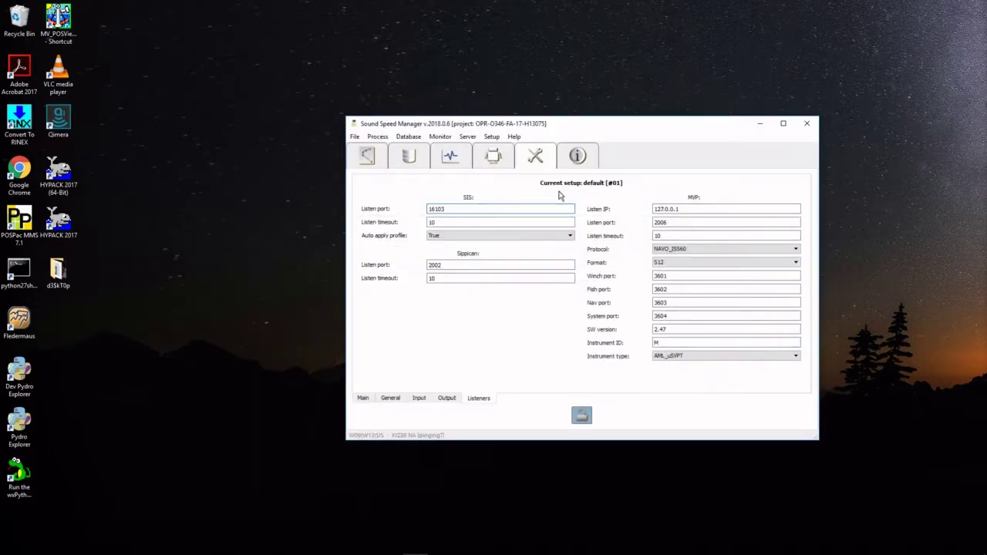
Place the emulator beside SSM's Output settings and compare its output IP 127.0.0.1
left_click(447, 398)
left_click_drag(313, 187, 248, 142)
left_click(256, 178)
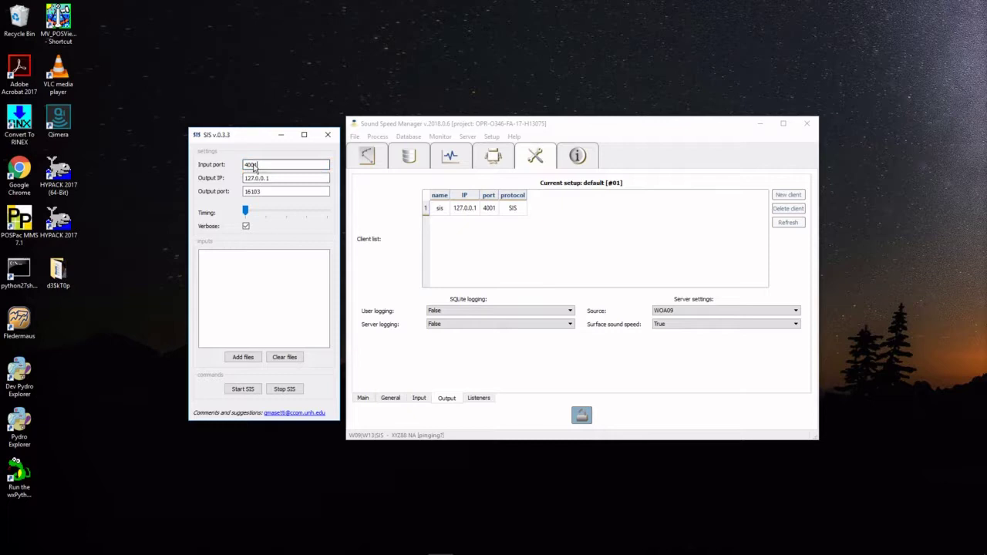
Confirm SIS listen port 16103 and load the two Kongsberg .all files into the emulator
left_click(478, 398)
left_click(434, 210)
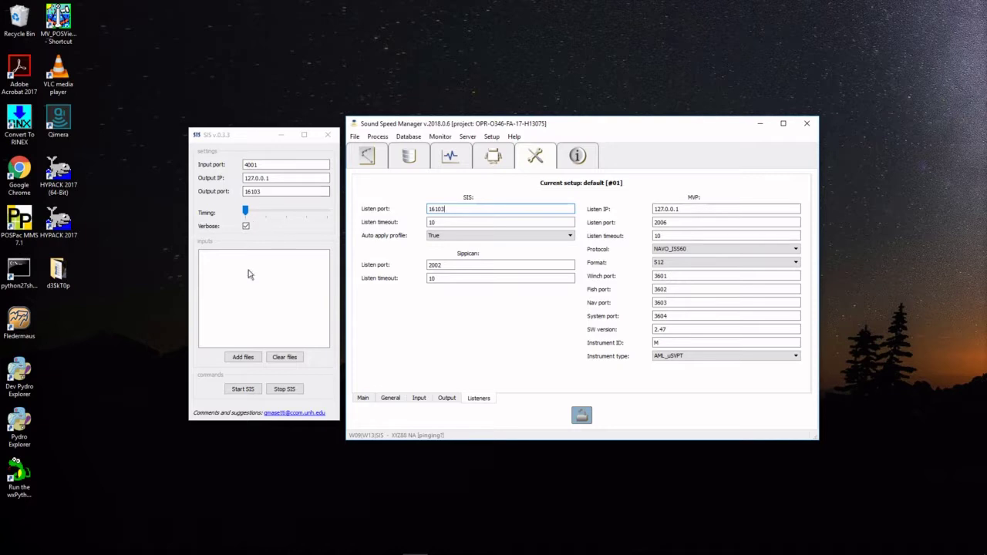
left_click(242, 357)
left_click_drag(353, 269, 316, 220)
left_click(589, 403)
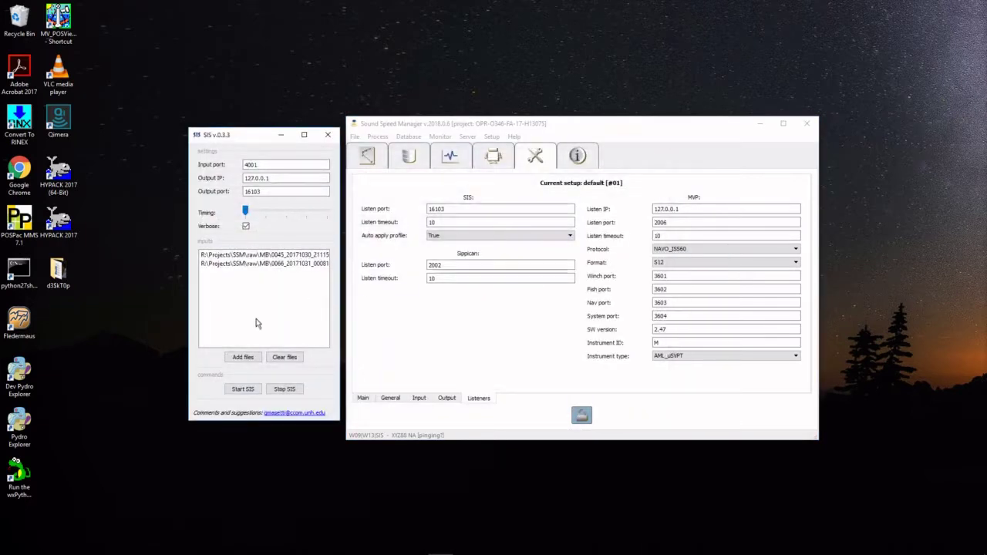
Adjust the playback timing, start SIS streaming, and return to Sound Speed Manager's main view
left_click_drag(246, 213, 247, 214)
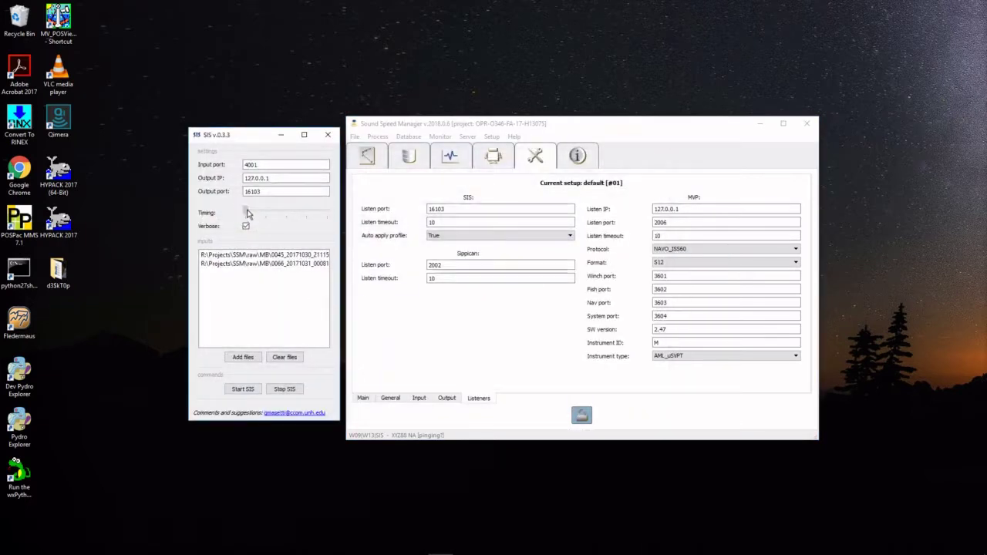
left_click(250, 389)
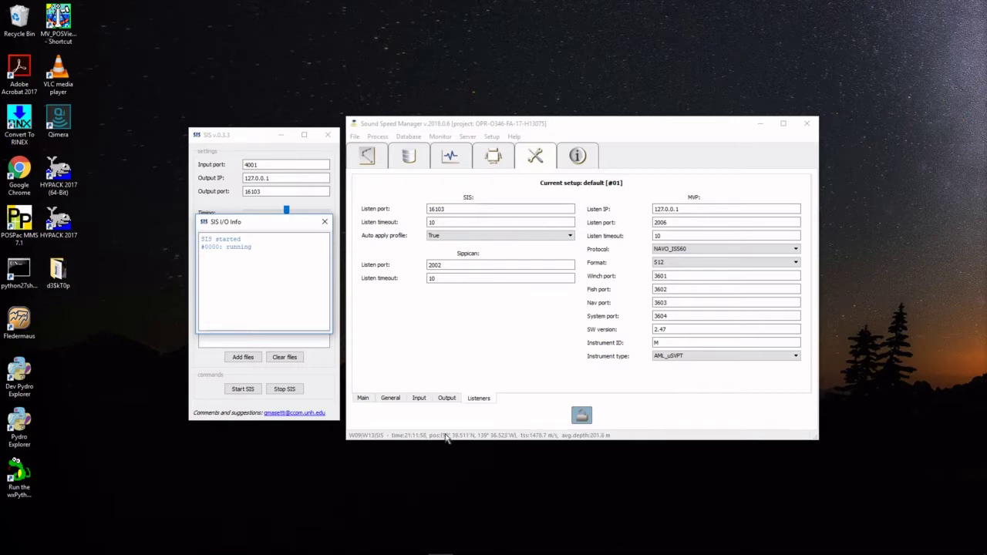
left_click(377, 159)
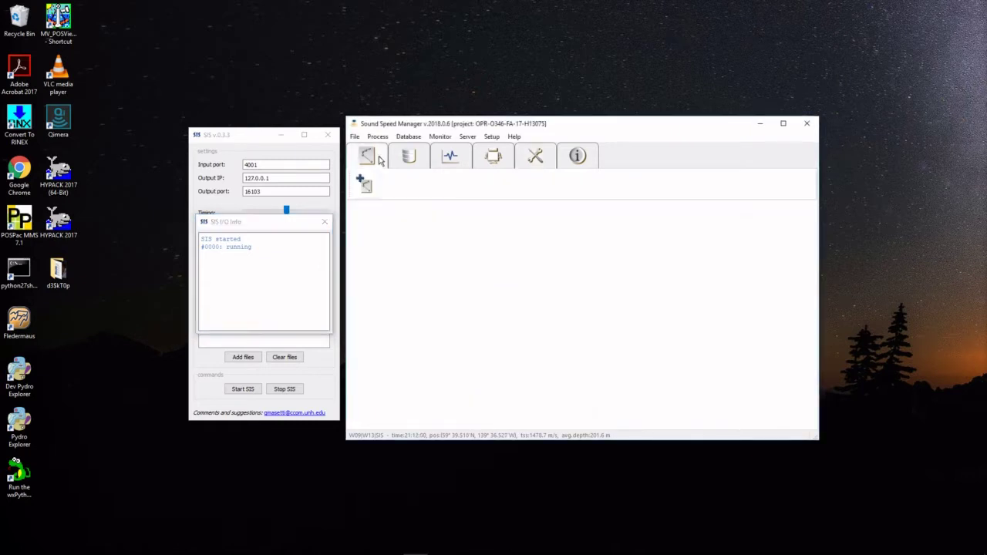